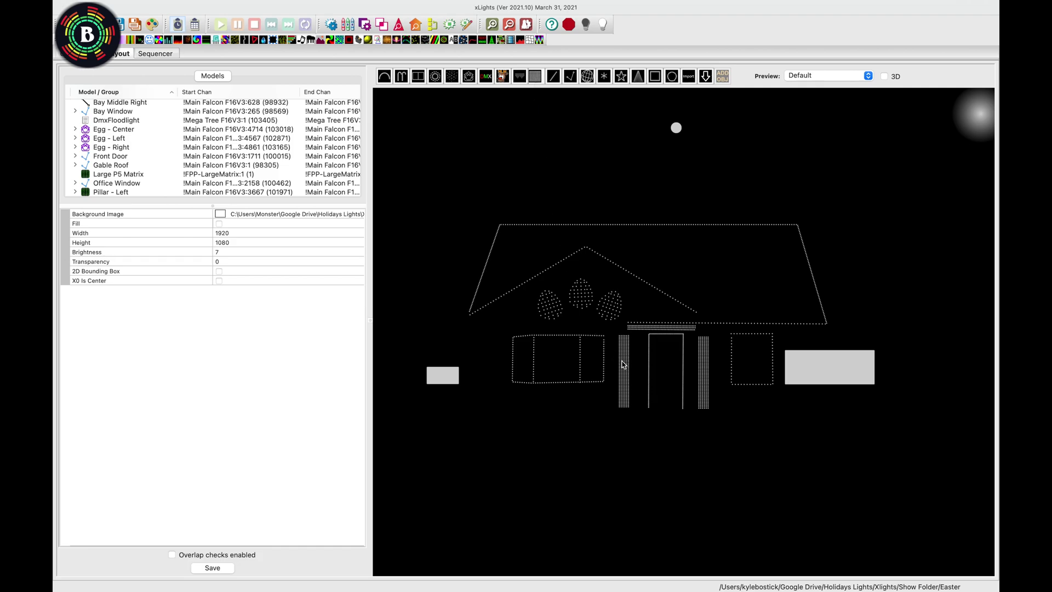
Select the Pillar - Left matrix in the layout preview to show its properties
click(624, 364)
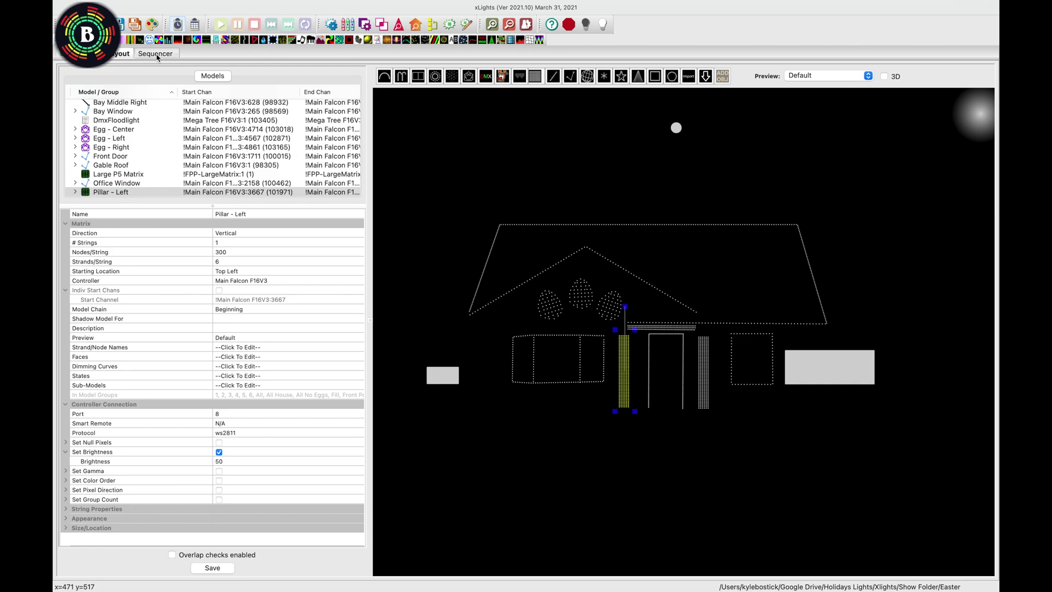
Place a Text effect on the Pillar - Left row and set its text to 'Testing'
click(156, 54)
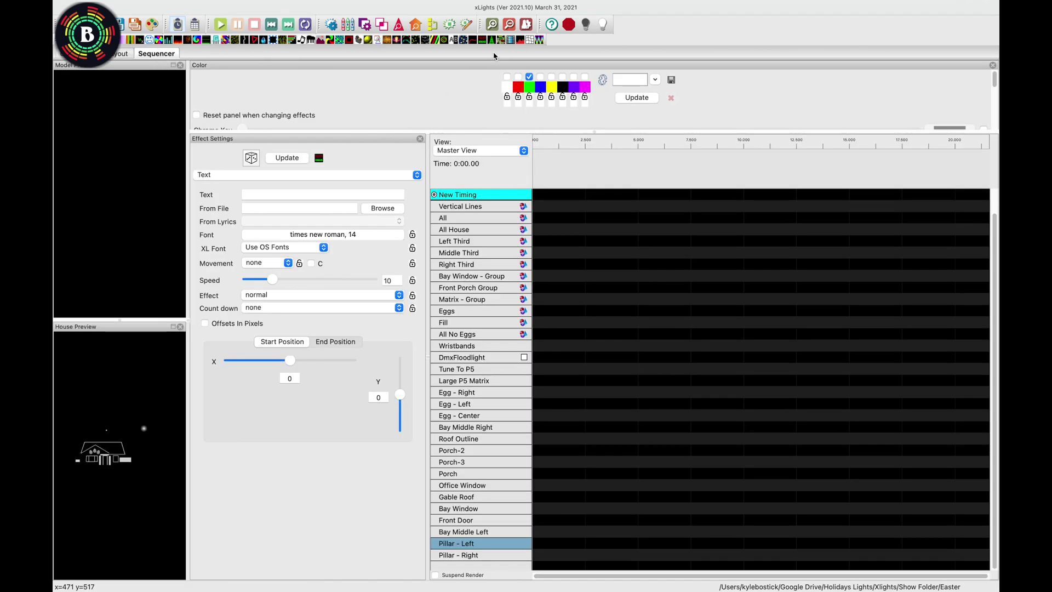
drag(484, 44, 556, 546)
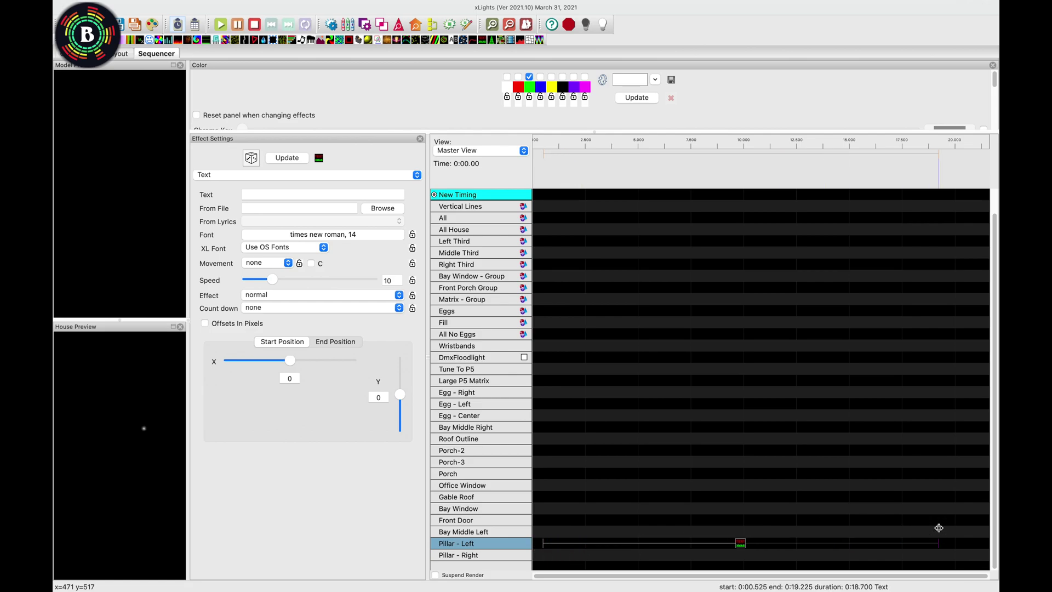
click(665, 548)
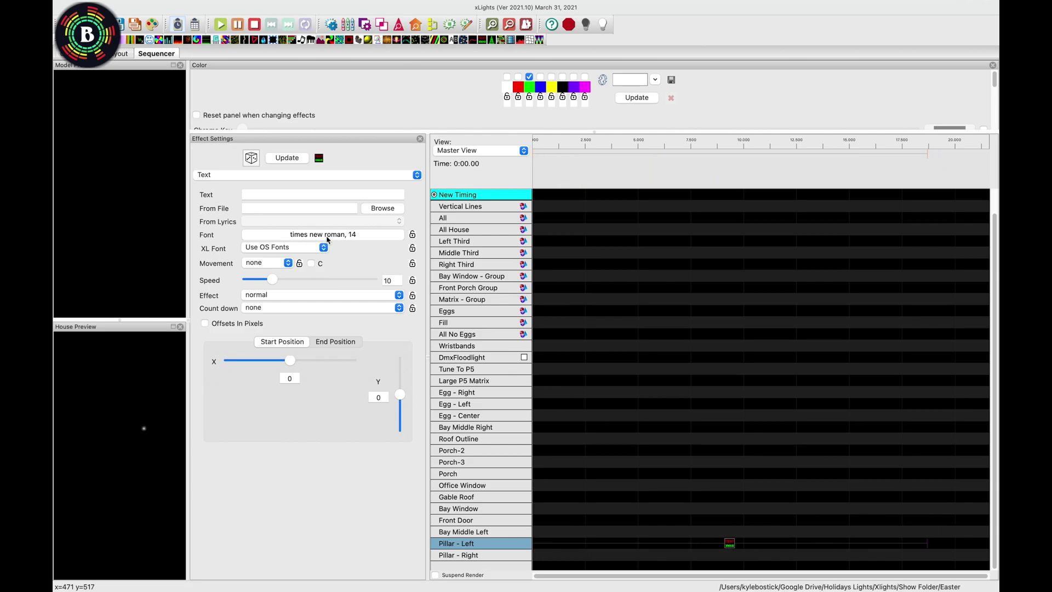
click(271, 194)
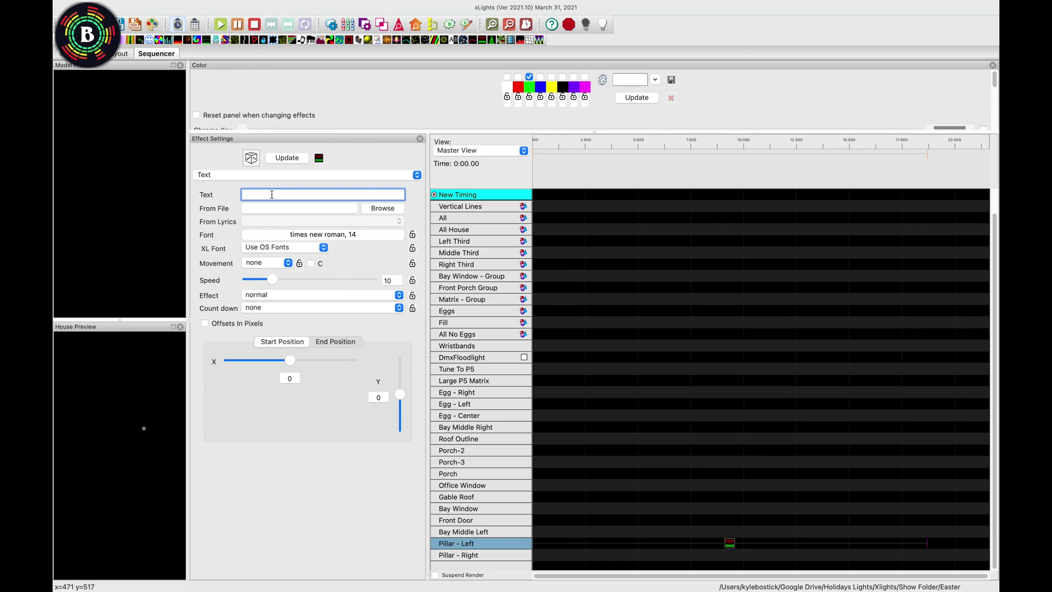
text(Testing)
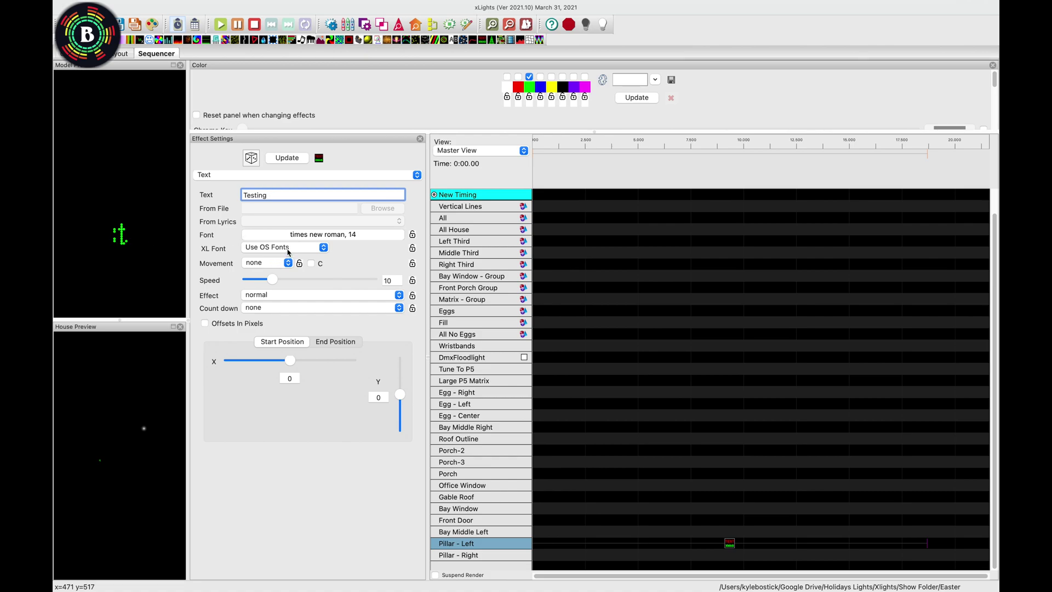
Set the text effect to 'vert text down' with movement 'up'
click(296, 298)
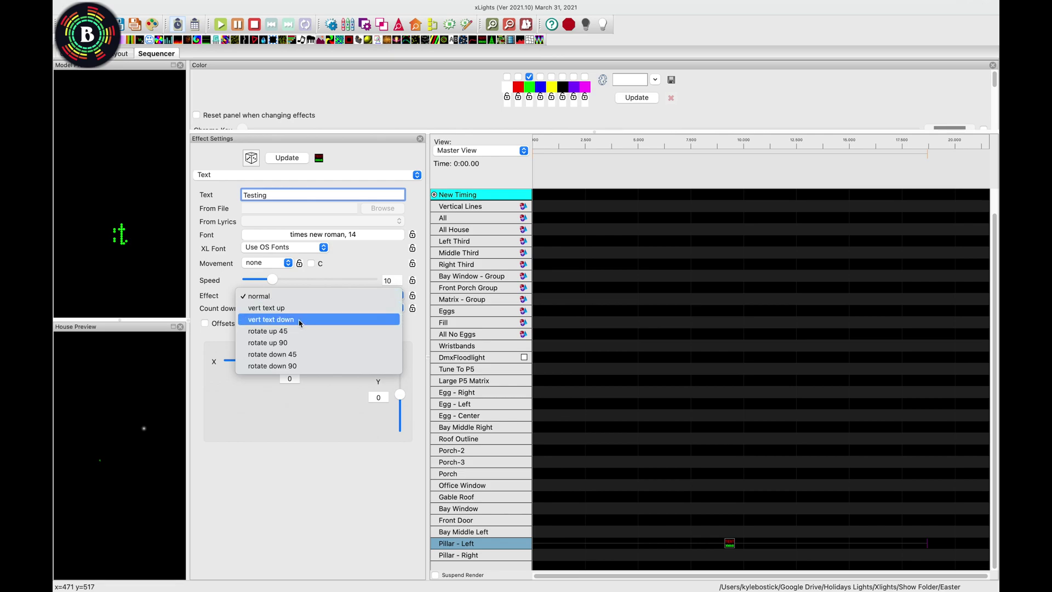
click(300, 319)
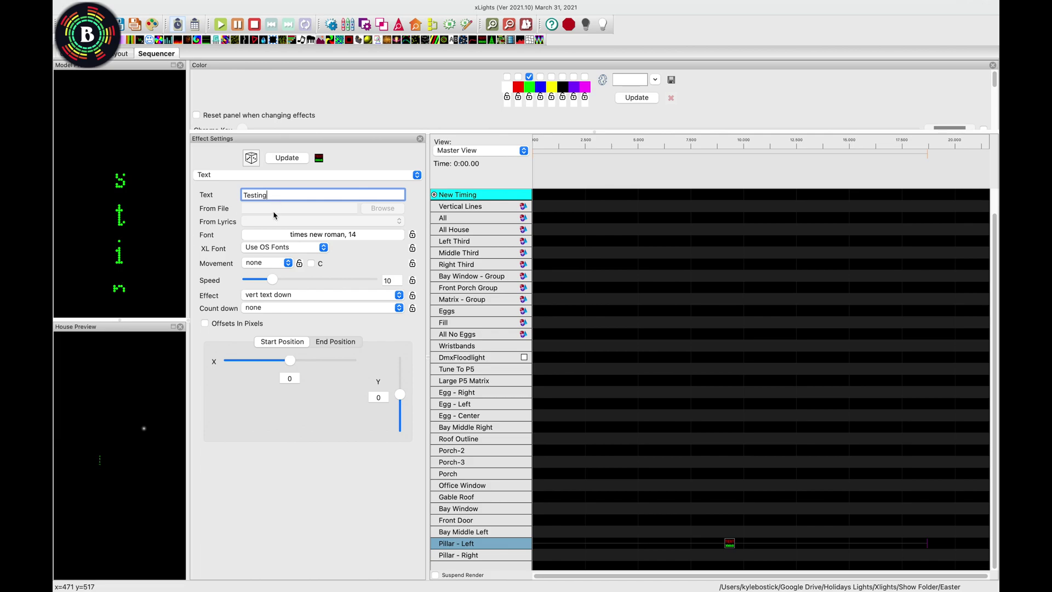
click(276, 264)
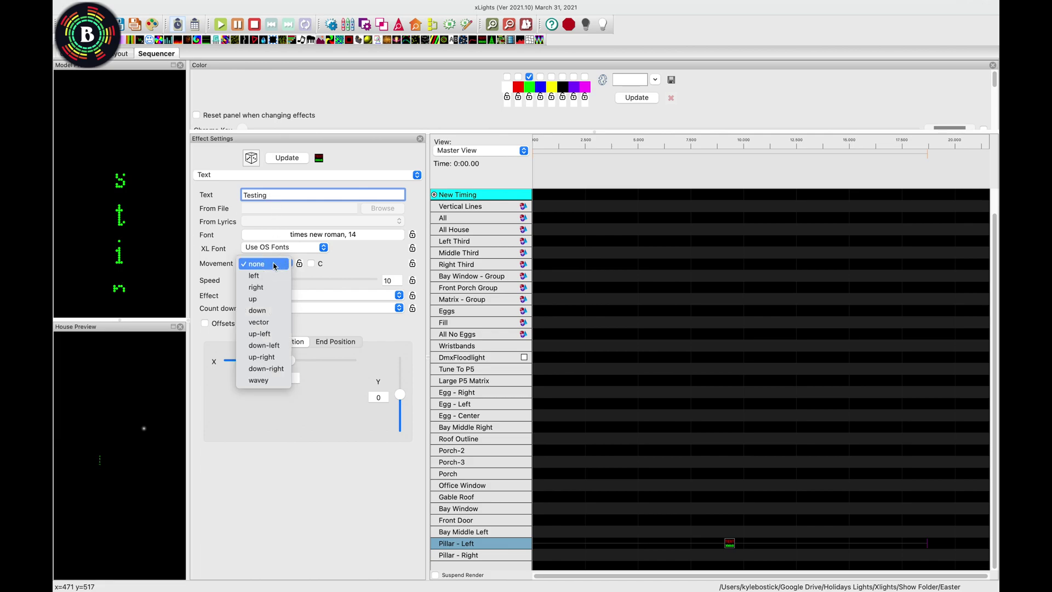
click(275, 300)
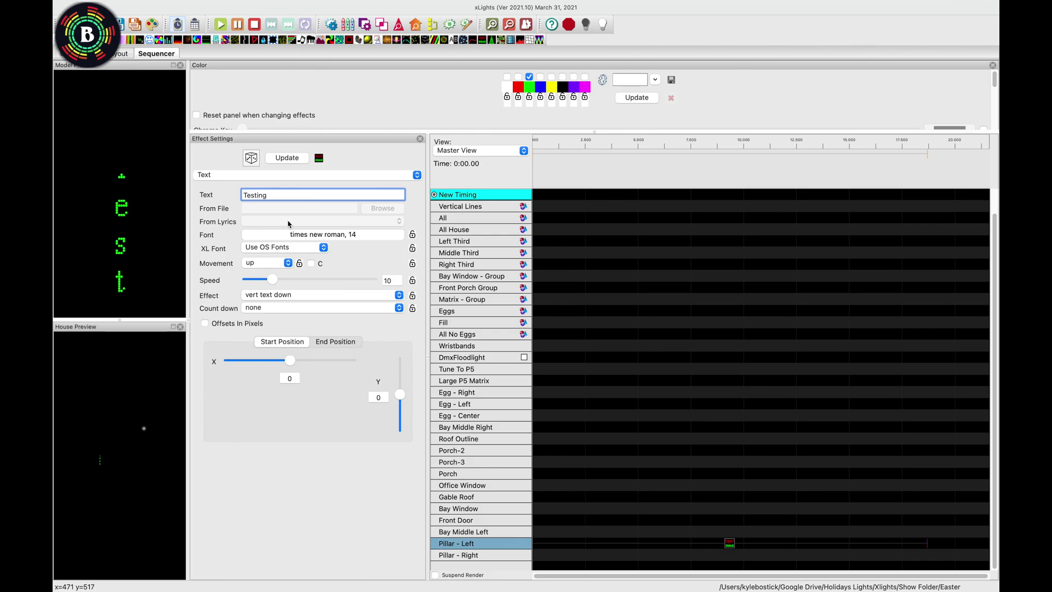
Replace the text with uppercase 'TESTING' and bring up the font picker
double_click(277, 195)
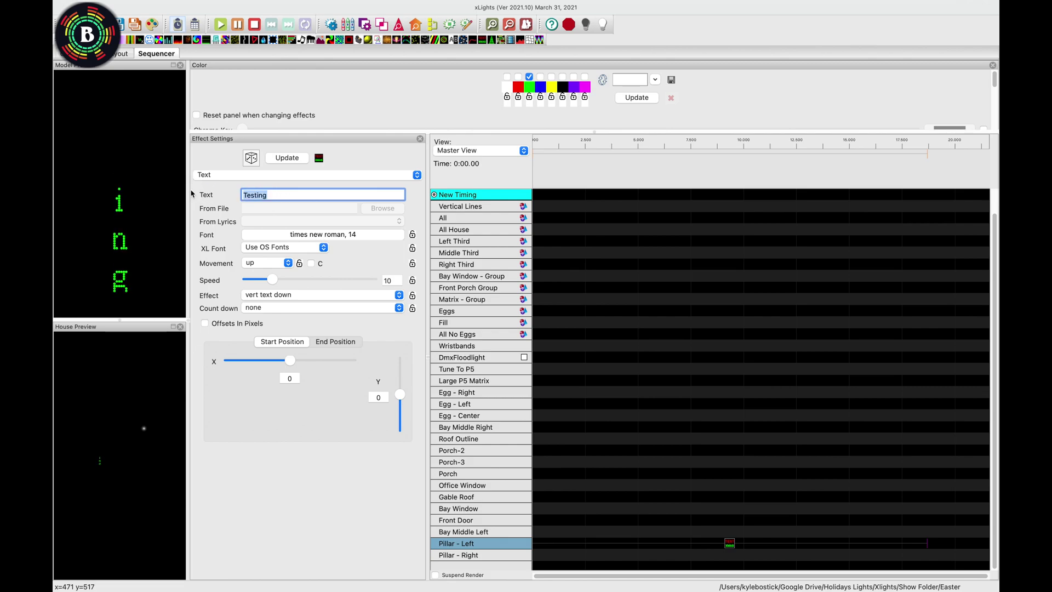
text(TESTING)
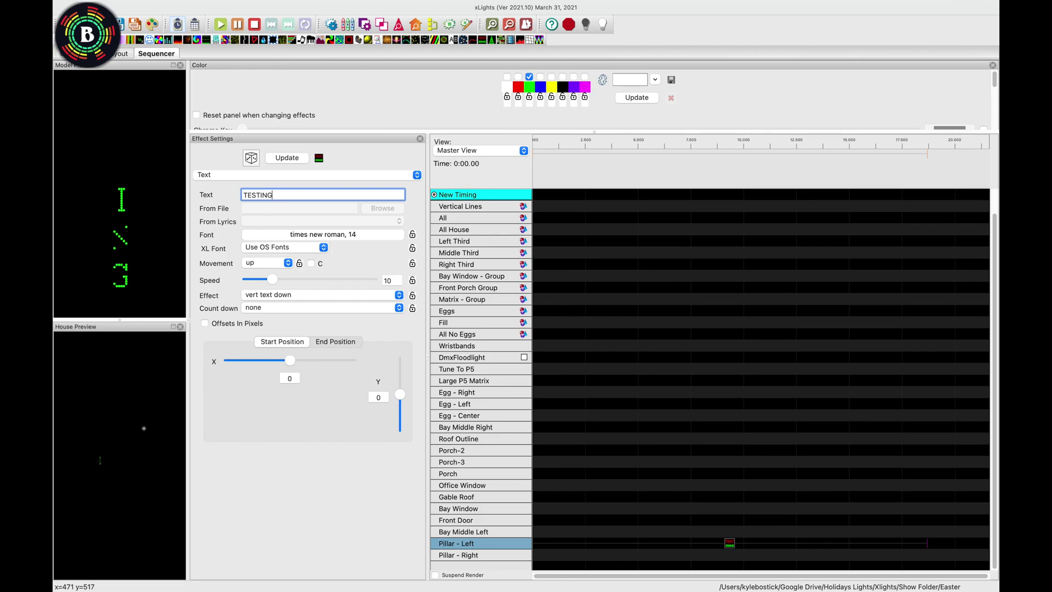
click(368, 239)
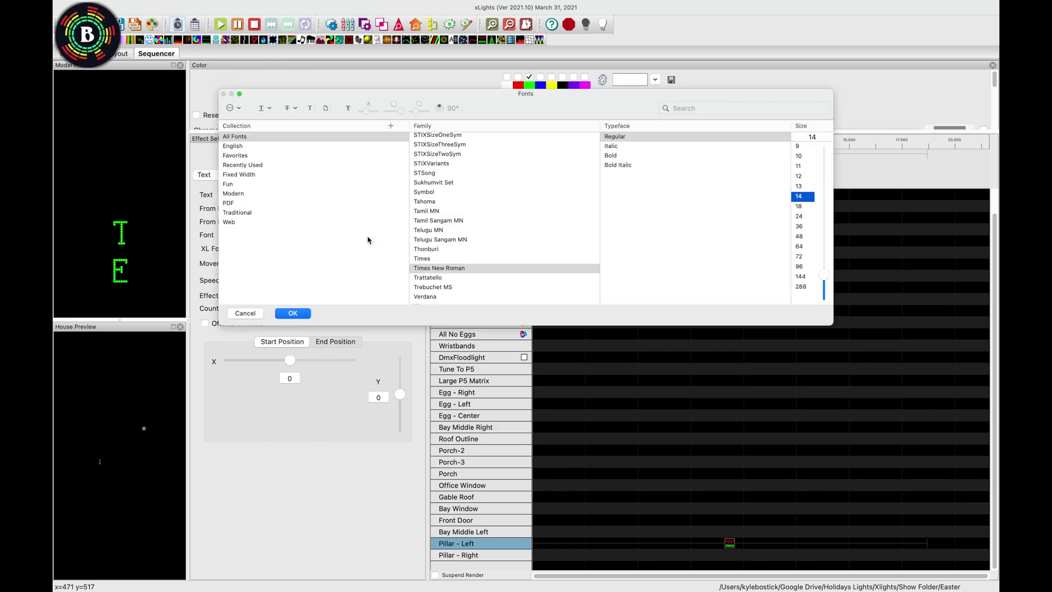
Change the text font to Segoe UI Regular at size 9
click(799, 146)
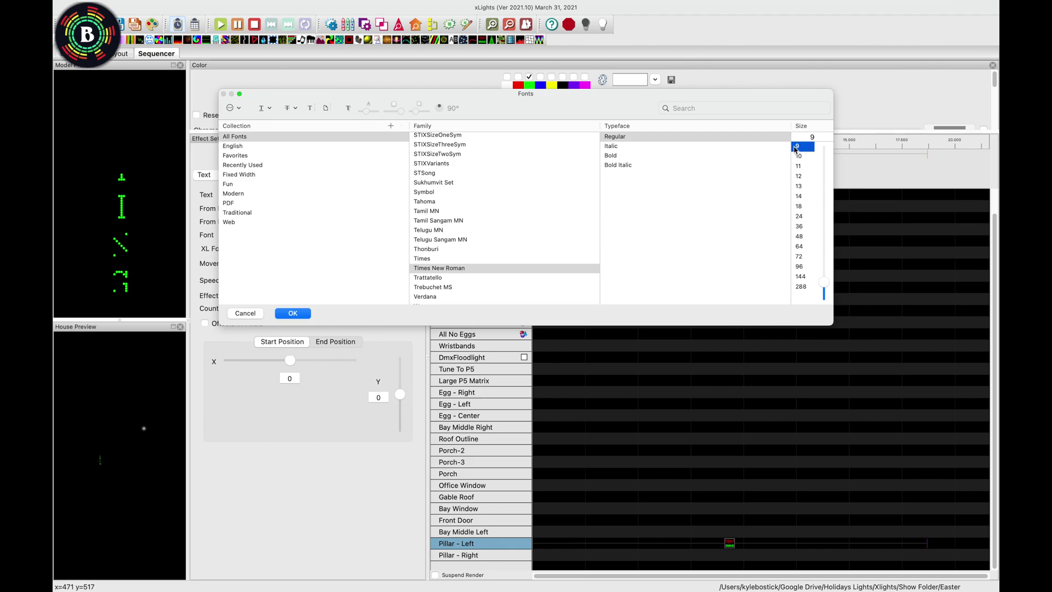
click(299, 315)
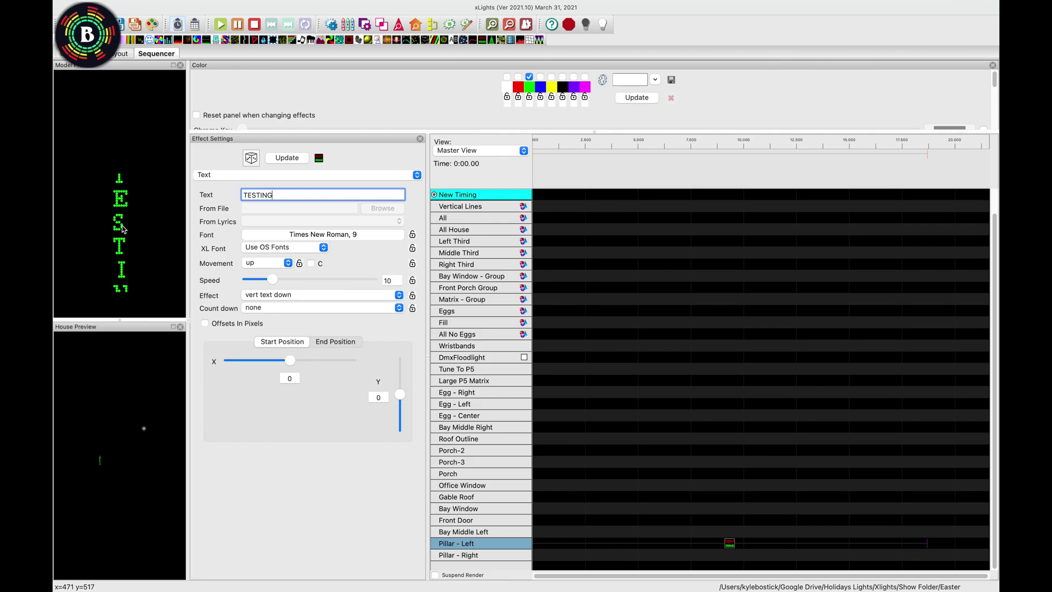
click(368, 238)
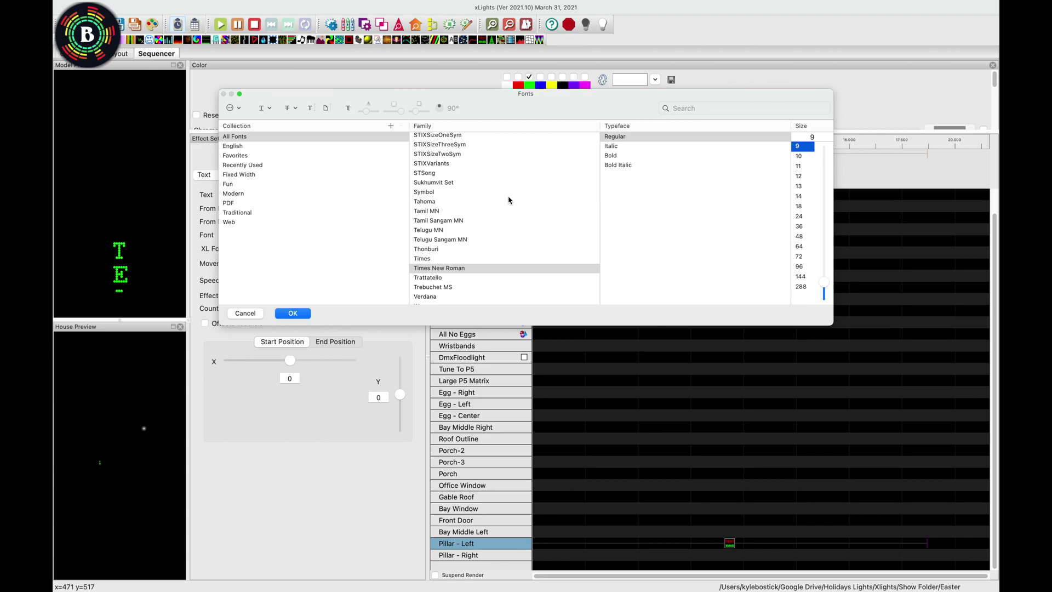
scroll(509, 200, up, 1)
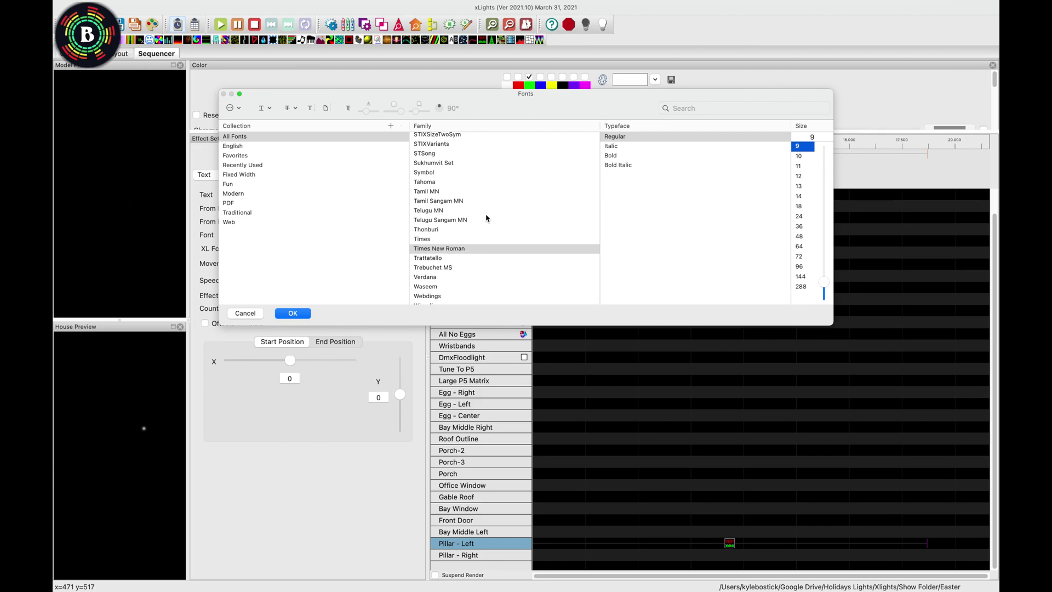
scroll(486, 218, up, 3)
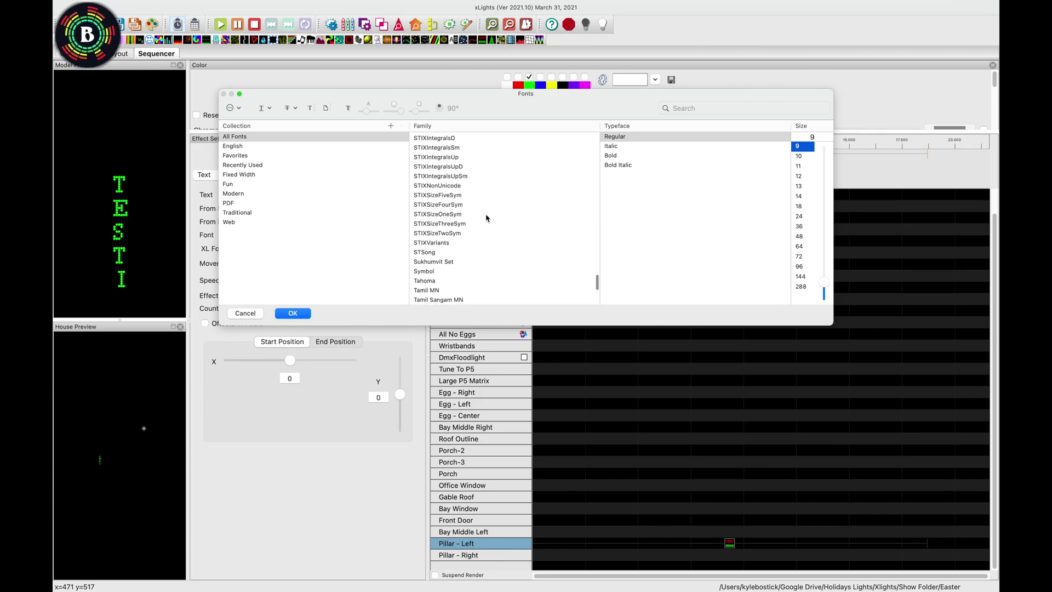
click(443, 193)
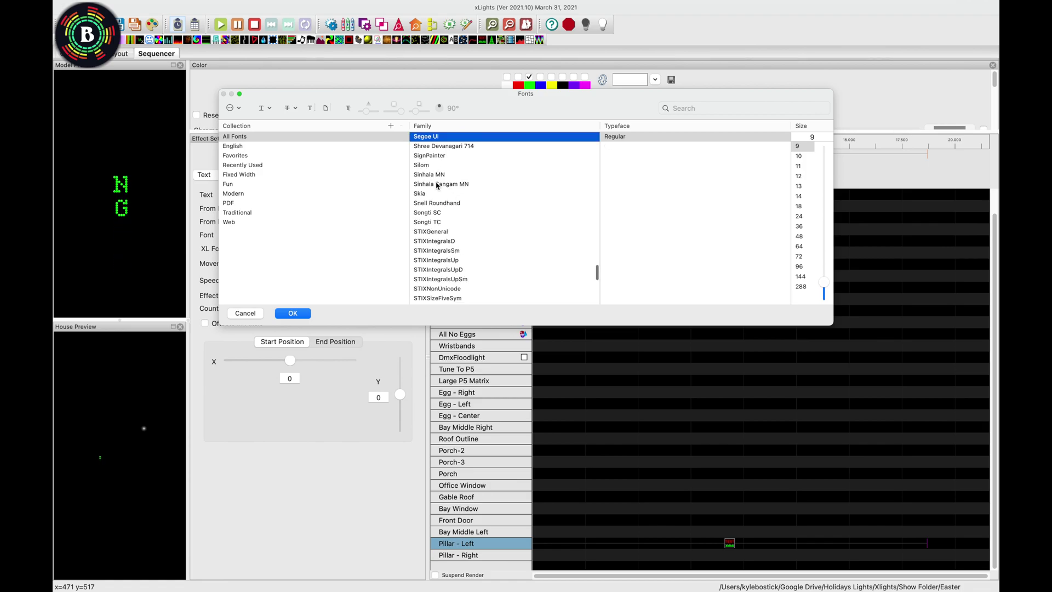
click(296, 314)
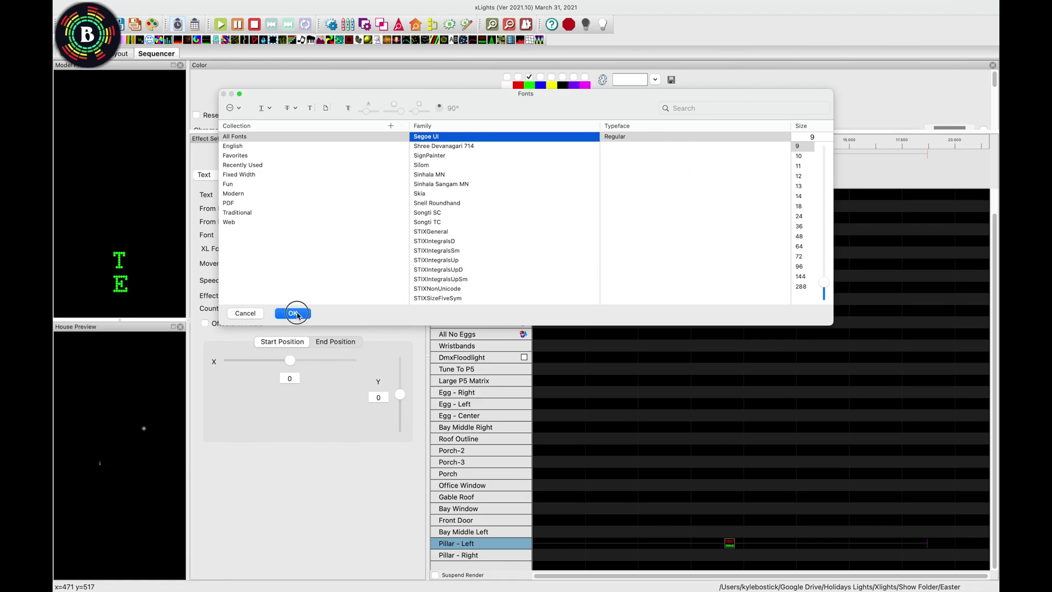
click(296, 313)
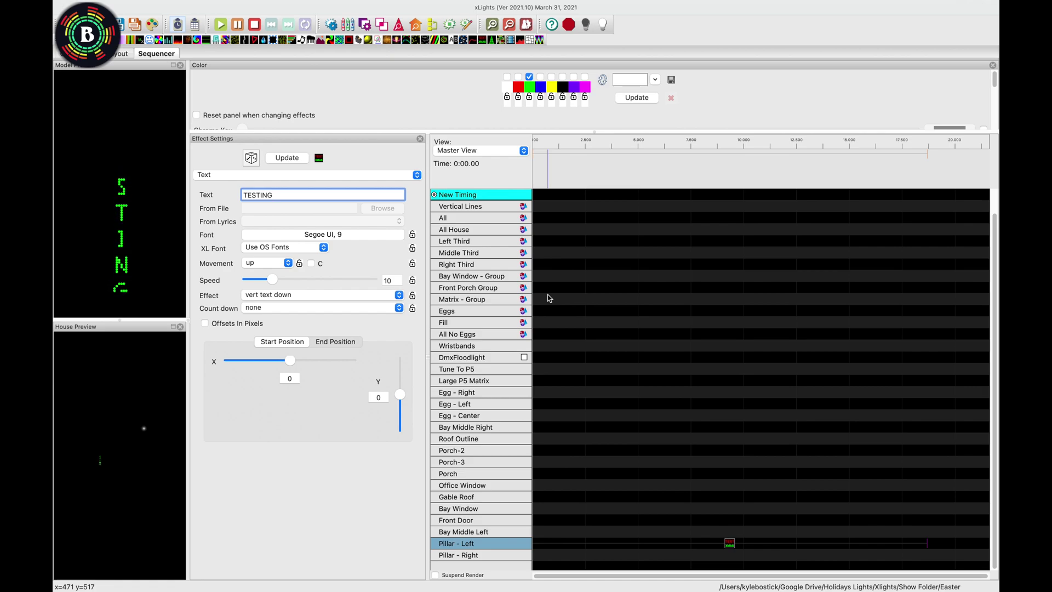
Enable white, red and green palette colours for TESTING, then select the Pillar - Left row
click(518, 77)
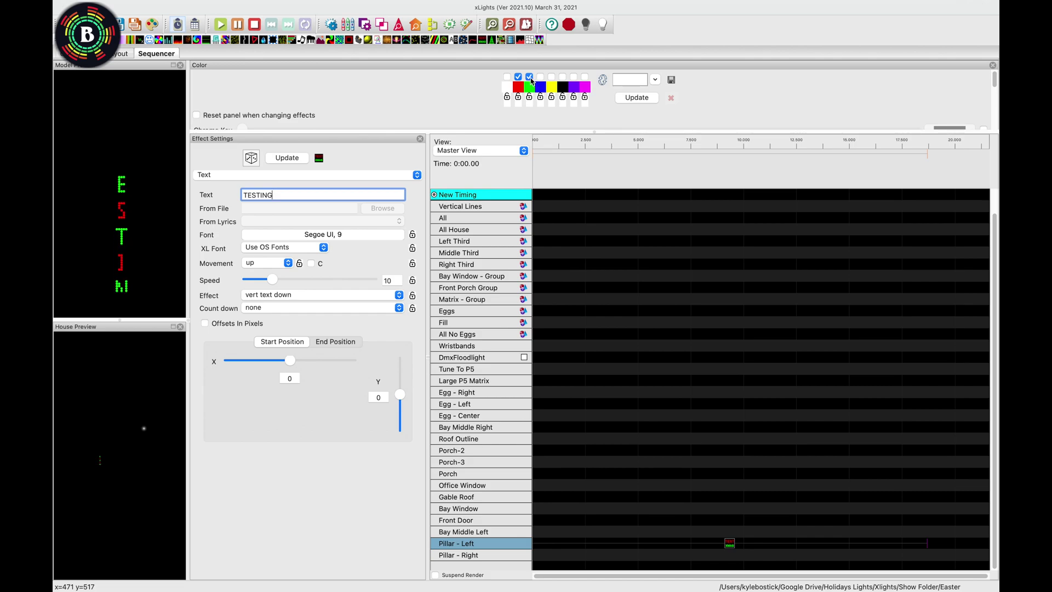
click(507, 78)
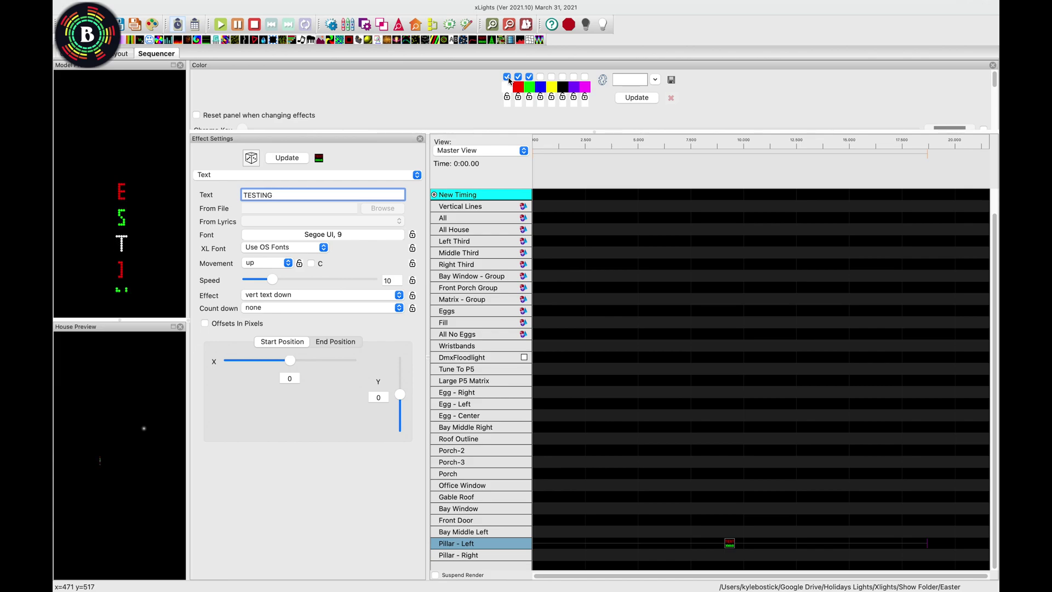
click(539, 77)
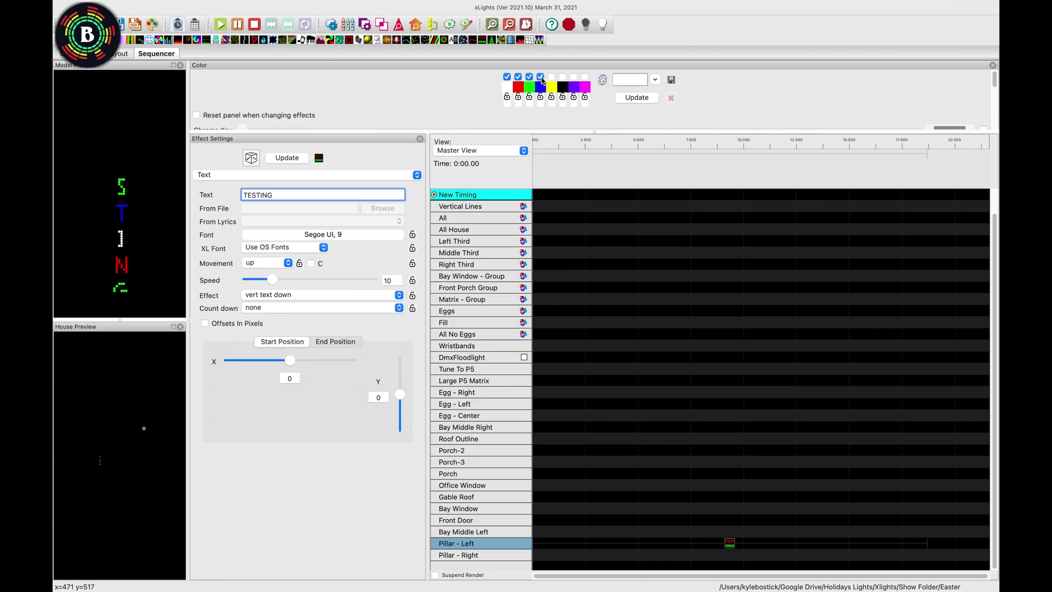
click(541, 78)
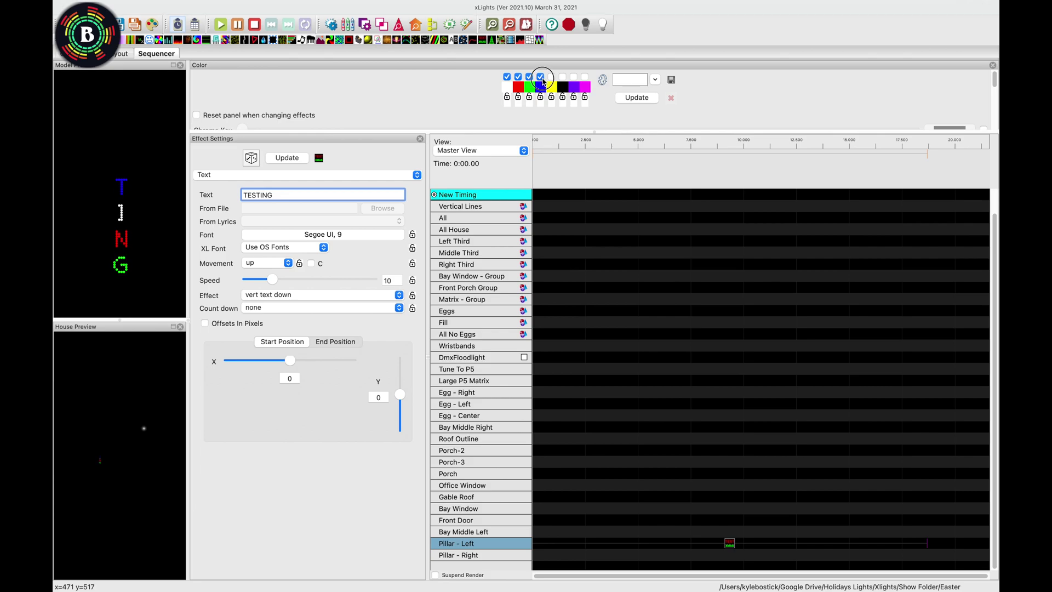
click(491, 546)
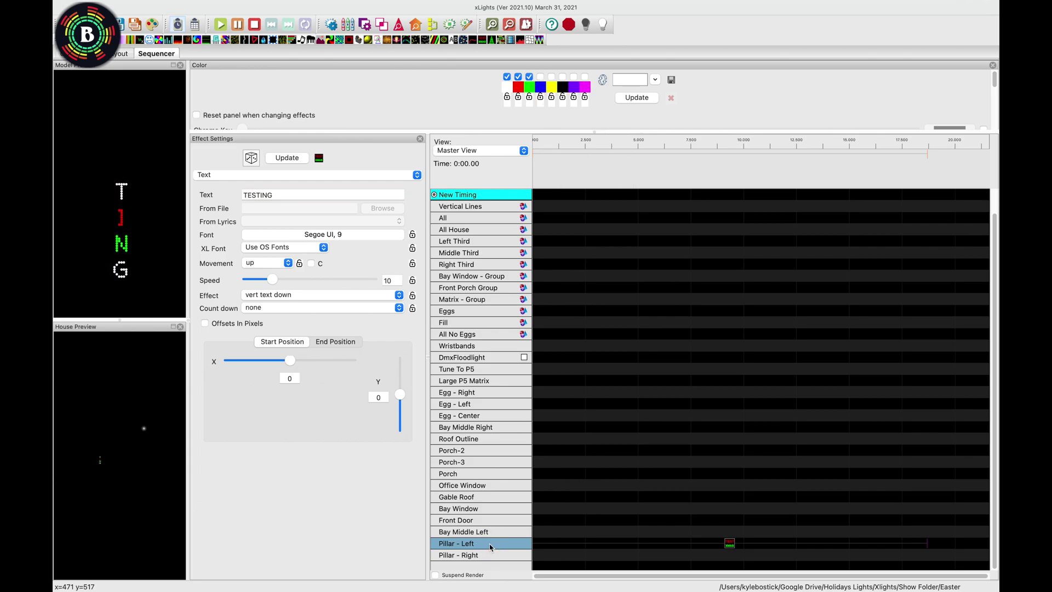
Insert a layer below Pillar - Left and add an On effect from 0:00 spanning the text's duration
right_click(476, 543)
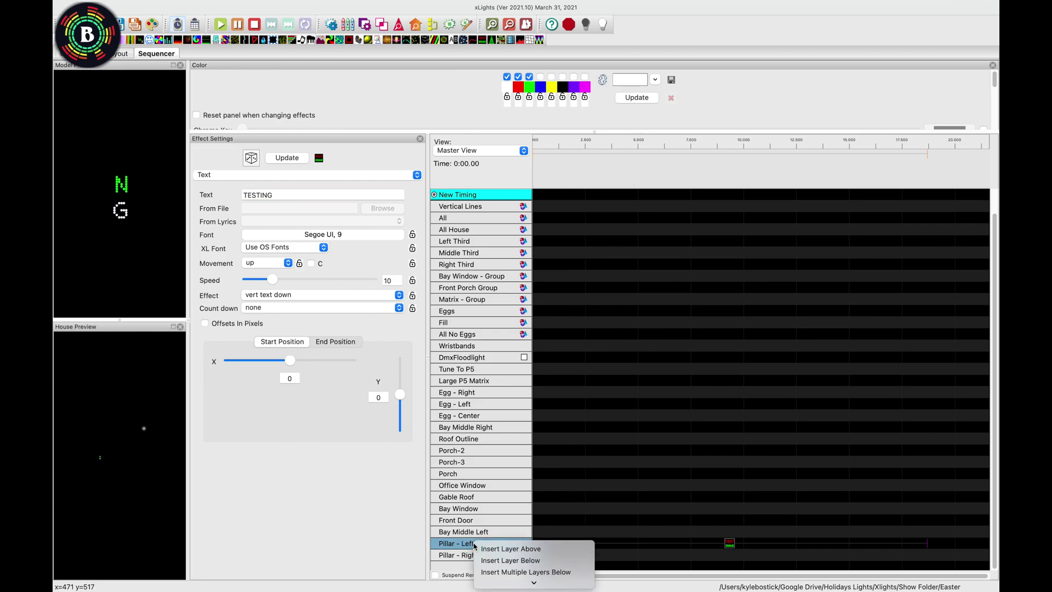
click(519, 561)
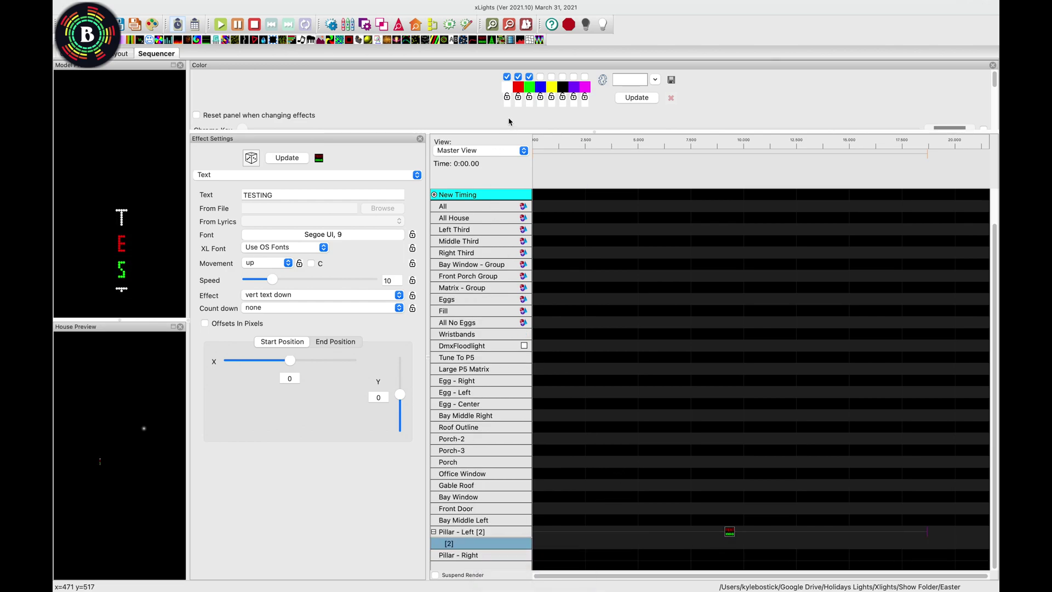
click(131, 39)
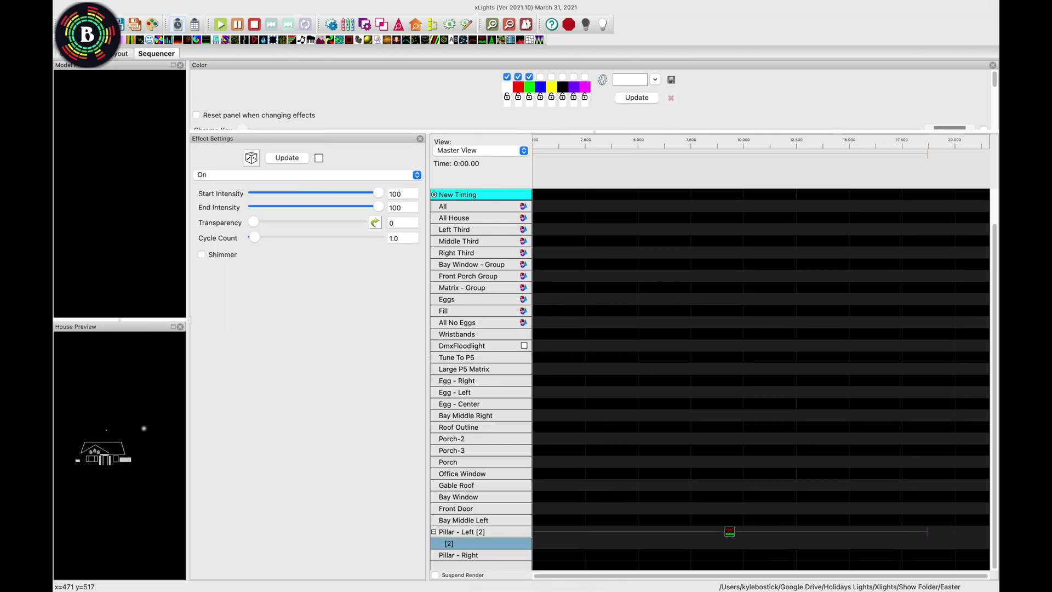
drag(390, 238, 910, 544)
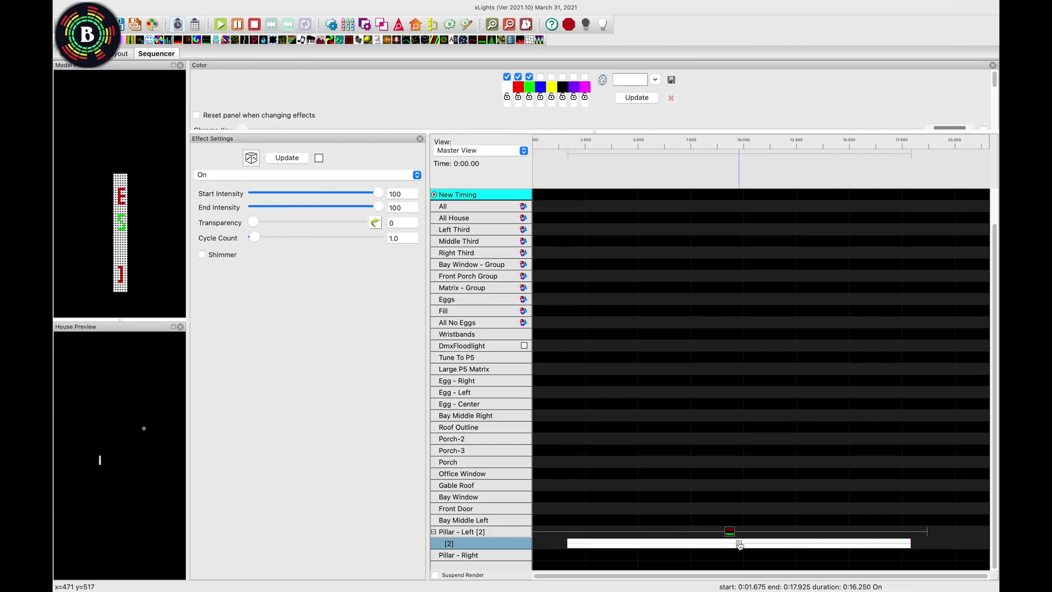
drag(740, 544, 665, 545)
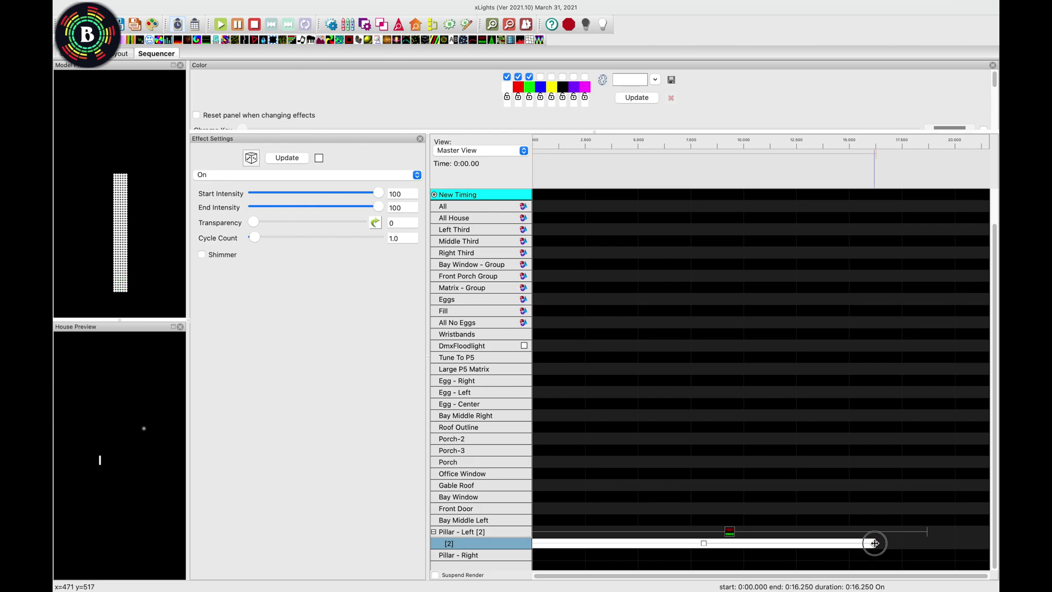
drag(874, 543, 930, 543)
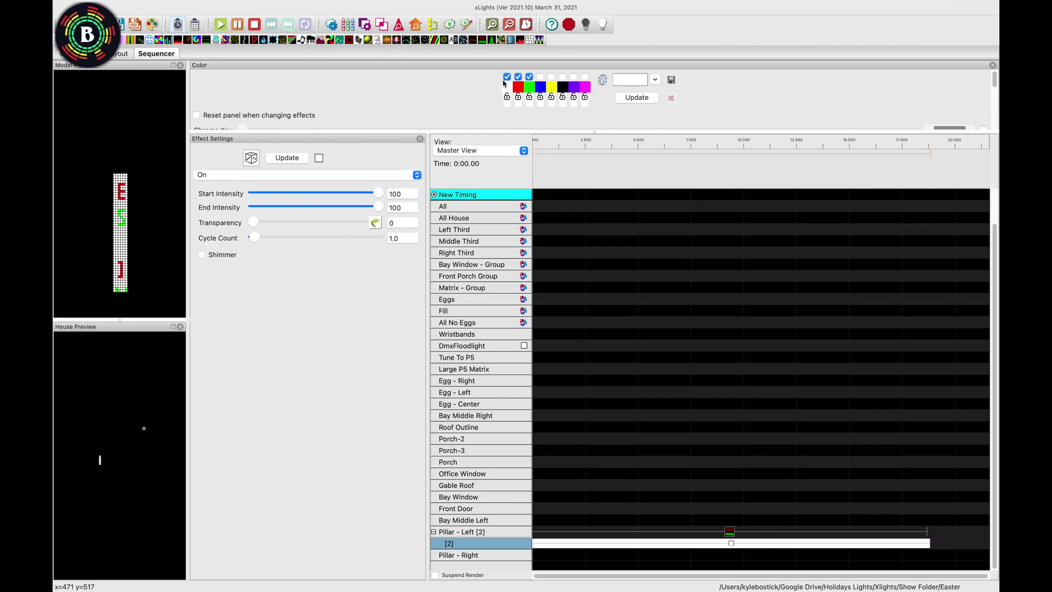
Drop white from the TESTING colours and make the On background solid green only
click(729, 531)
click(507, 78)
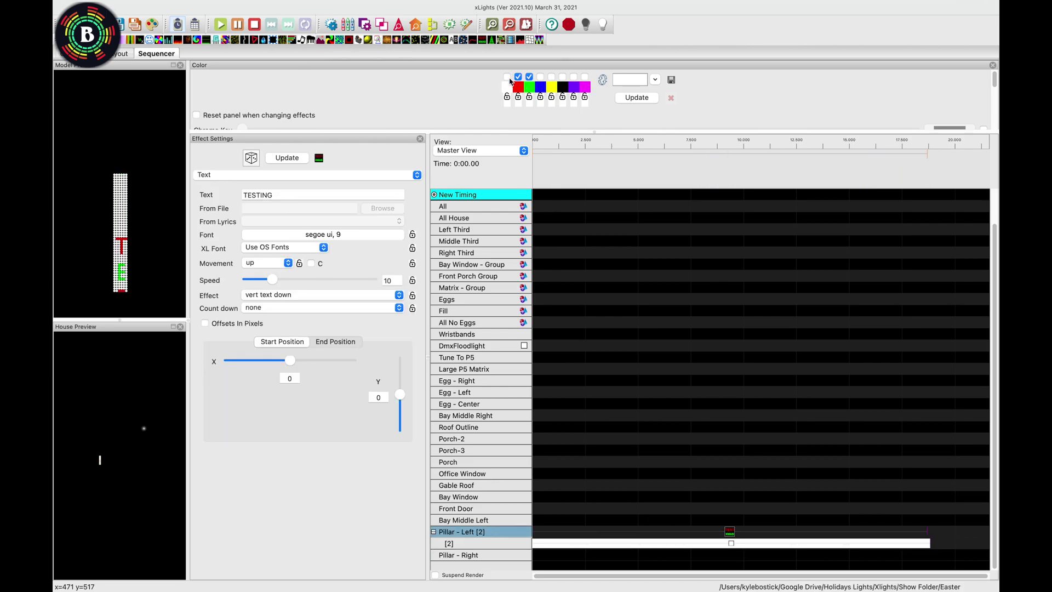
click(671, 543)
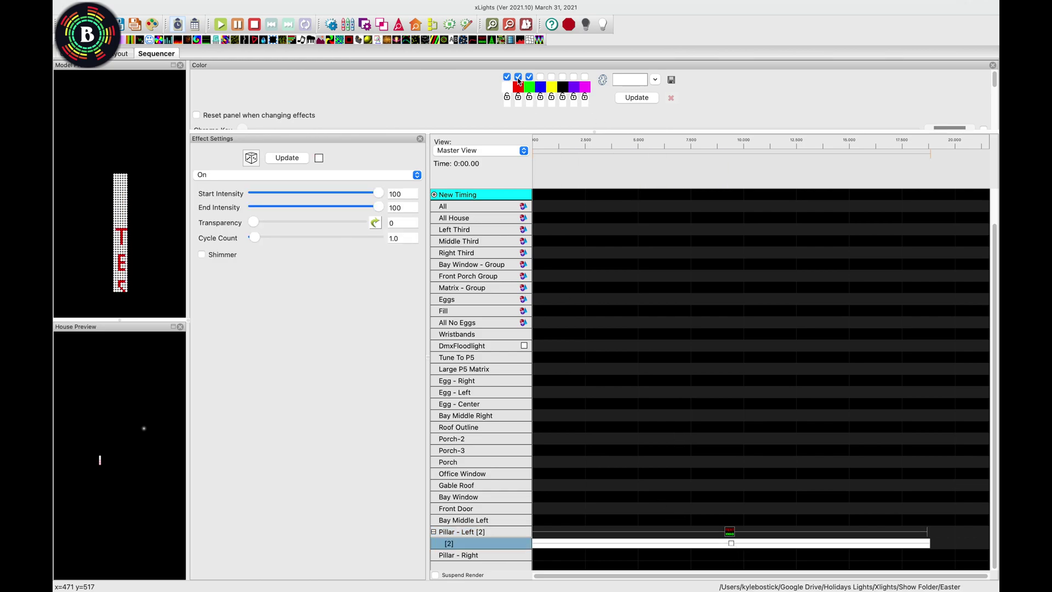
click(540, 77)
click(540, 77)
click(518, 77)
click(507, 76)
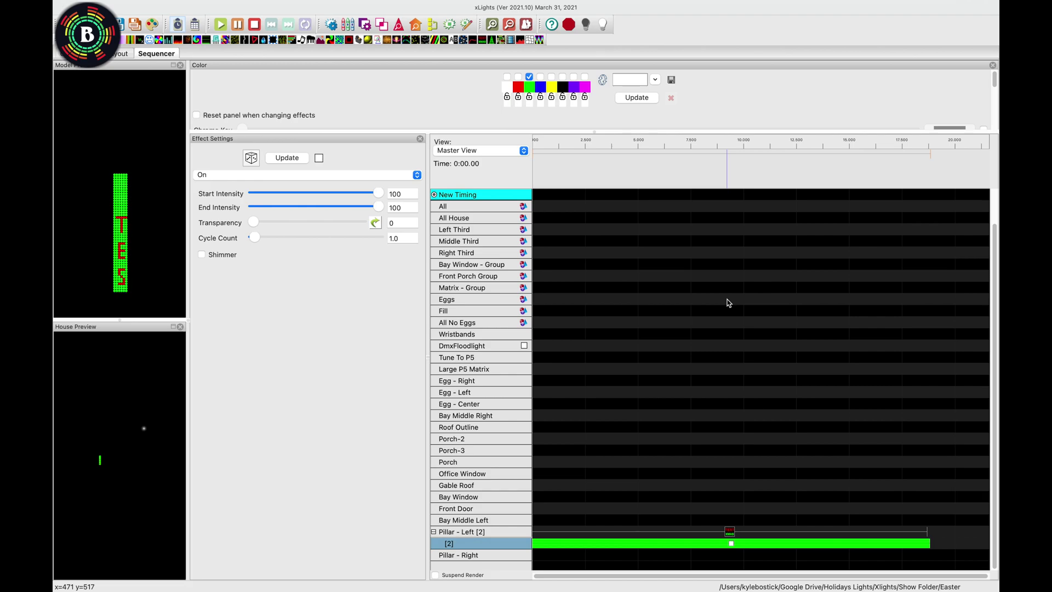